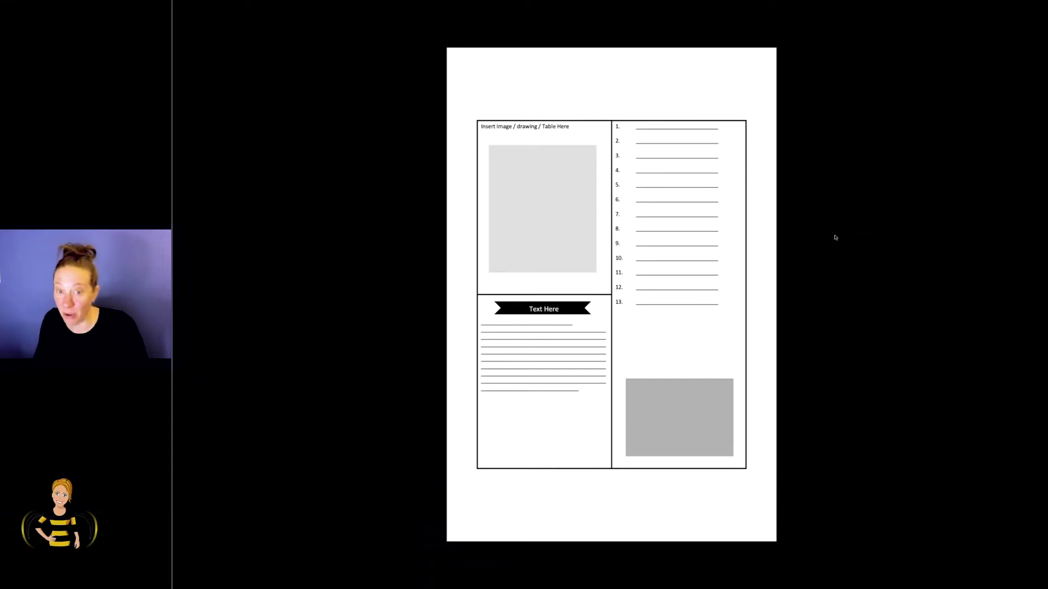
Page through the checklist, list, notes and steps templates up to the "Action Step" slide, and end the slide show.
click(850, 217)
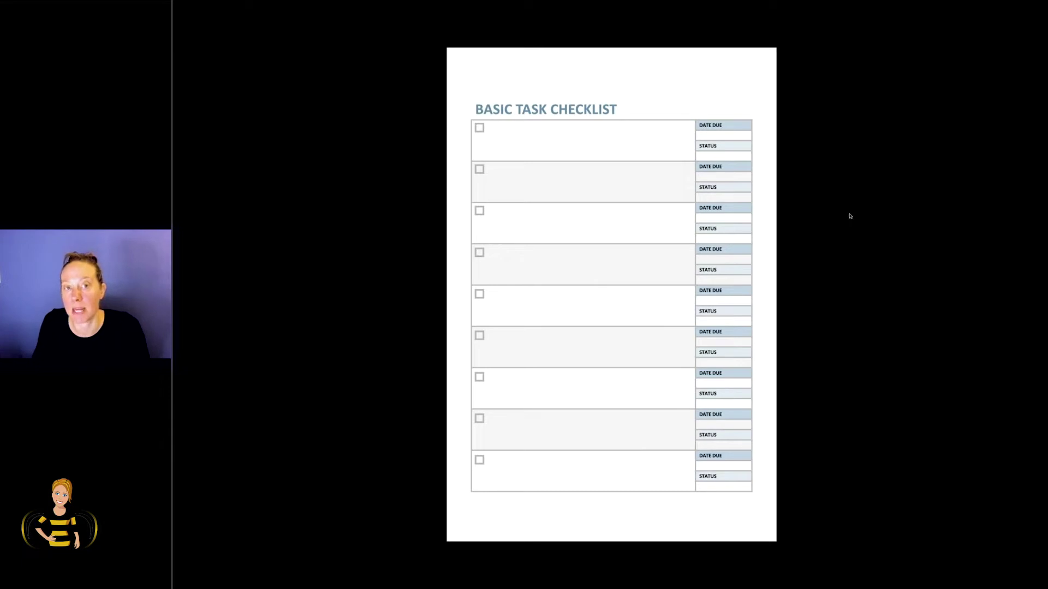
click(851, 217)
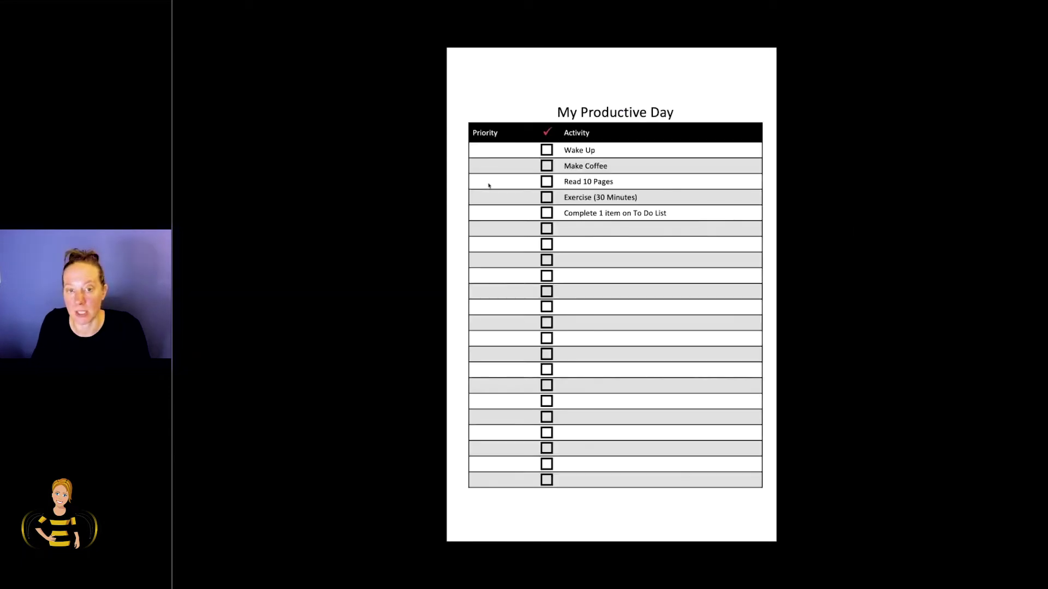
click(586, 215)
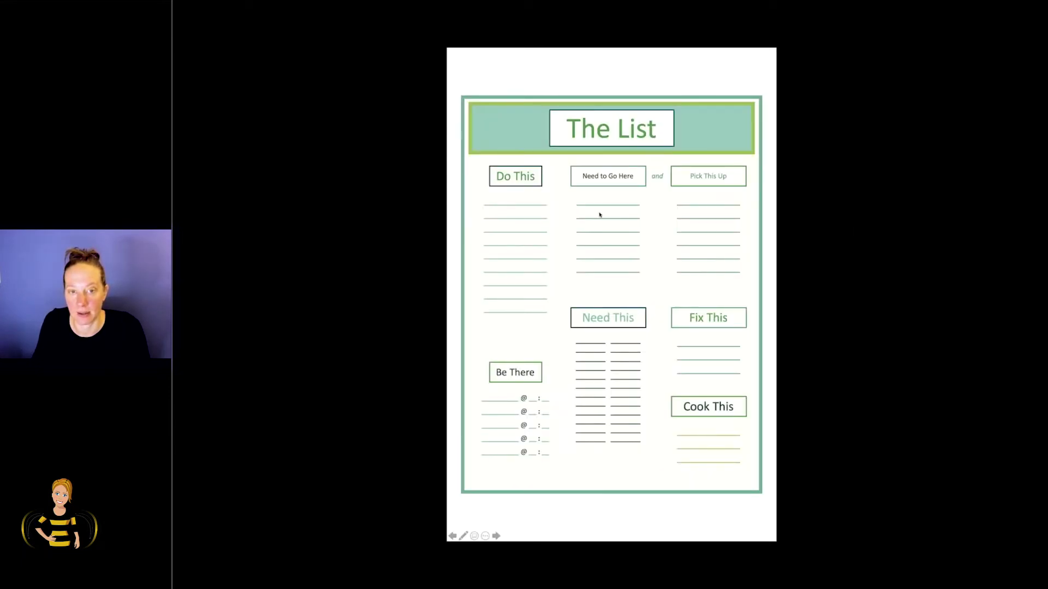
click(819, 240)
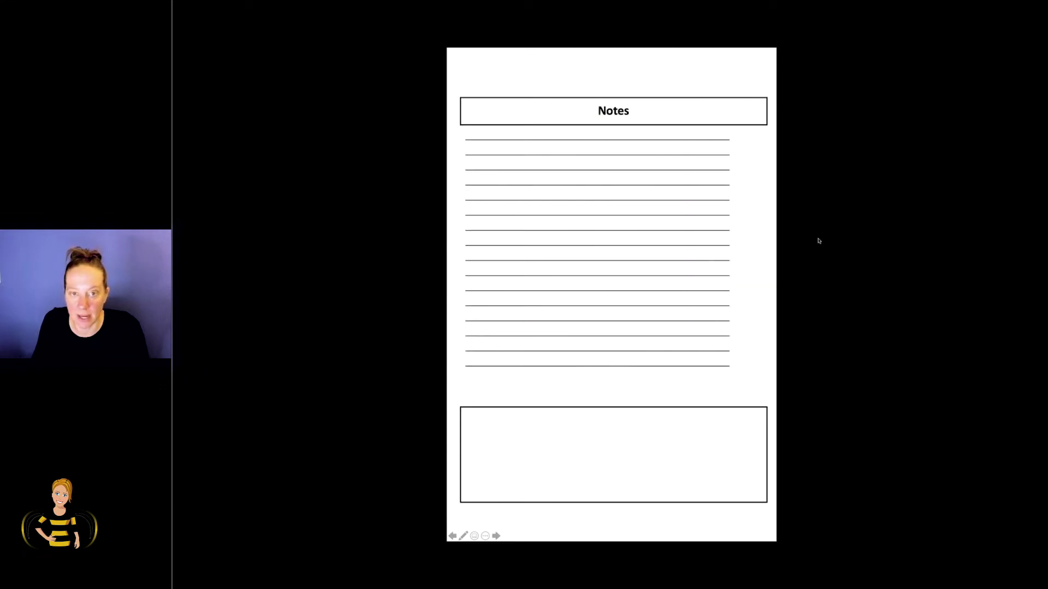
click(818, 241)
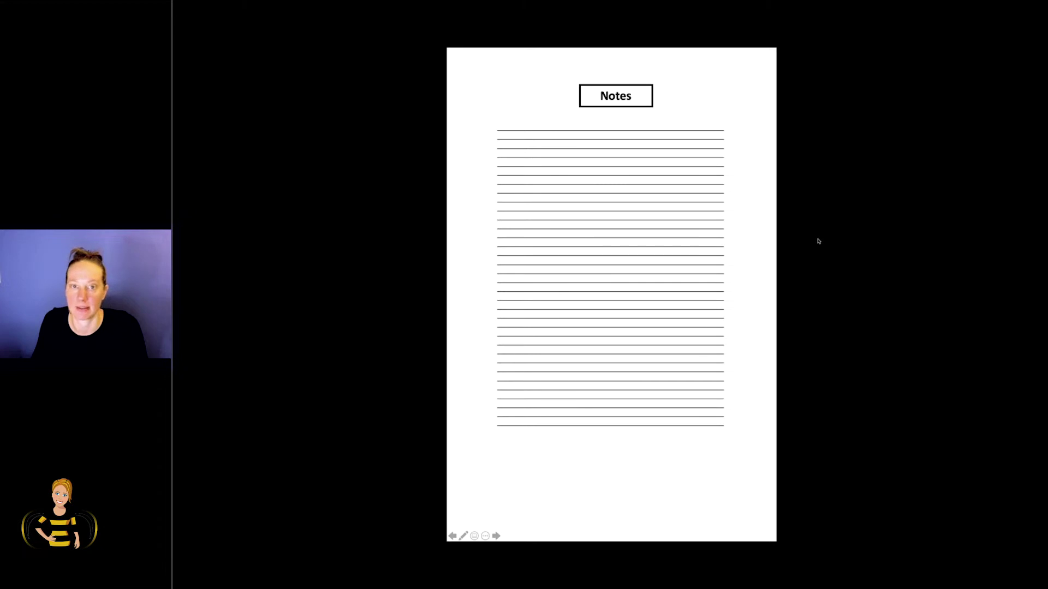
click(819, 241)
click(819, 241)
click(819, 241)
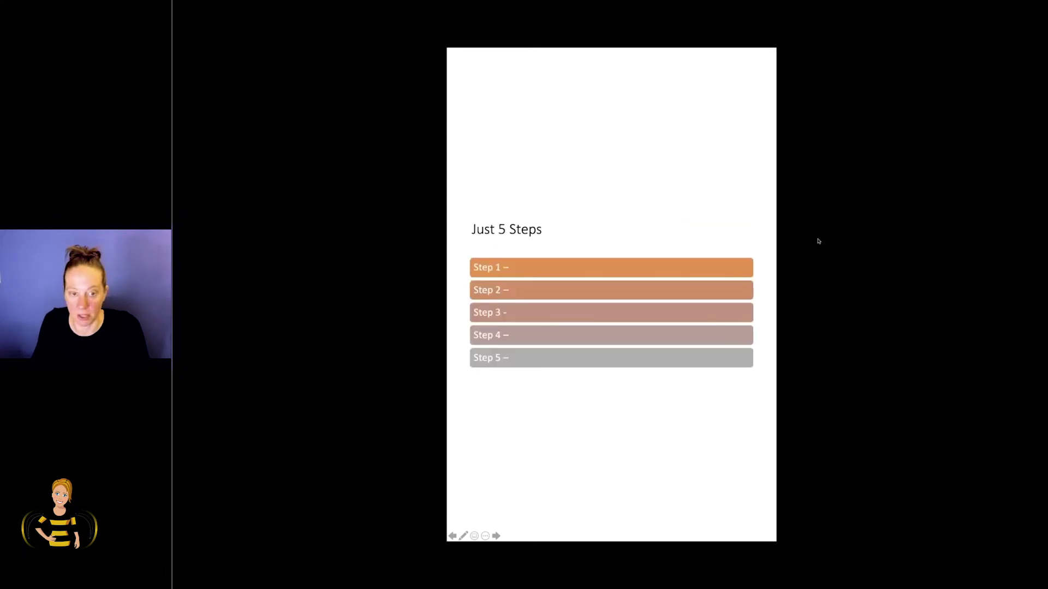
click(819, 240)
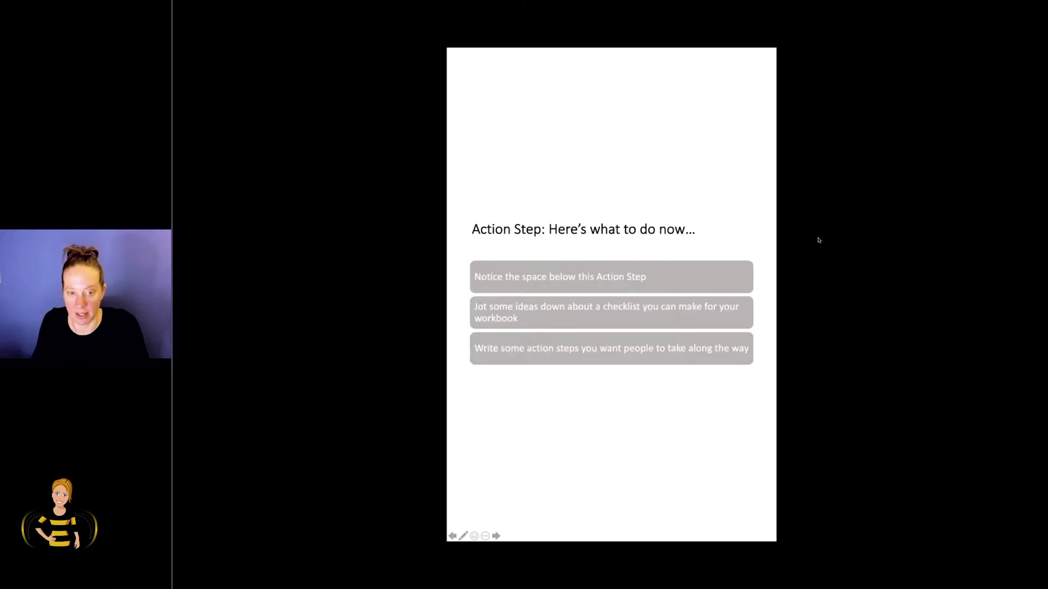
key(Escape)
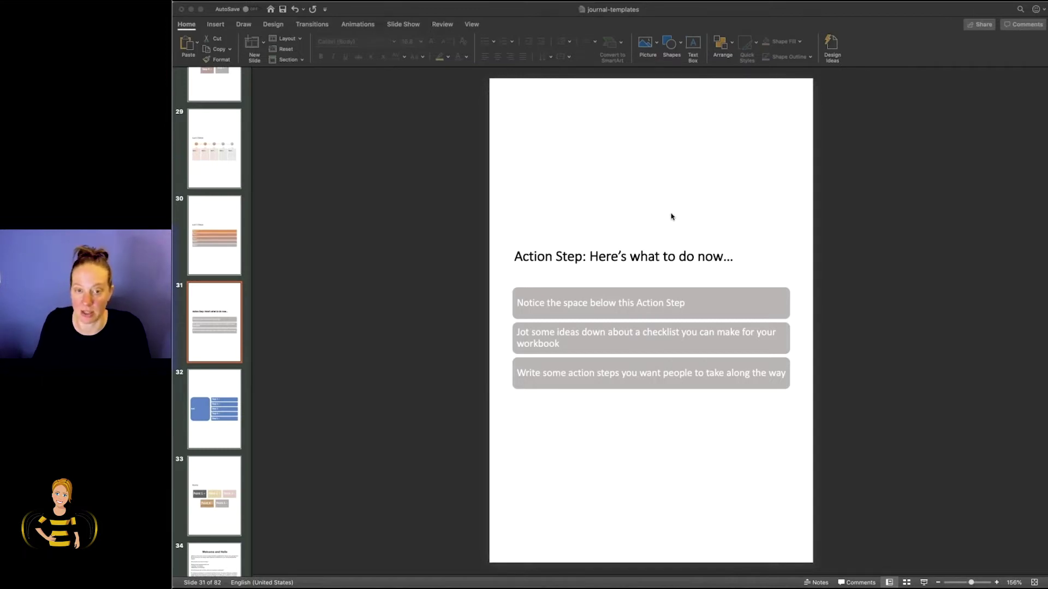
Browse the remaining journal template slides and open slide 60 with the round picture frame.
click(667, 274)
scroll(220, 340, down, 1)
scroll(219, 340, down, 10)
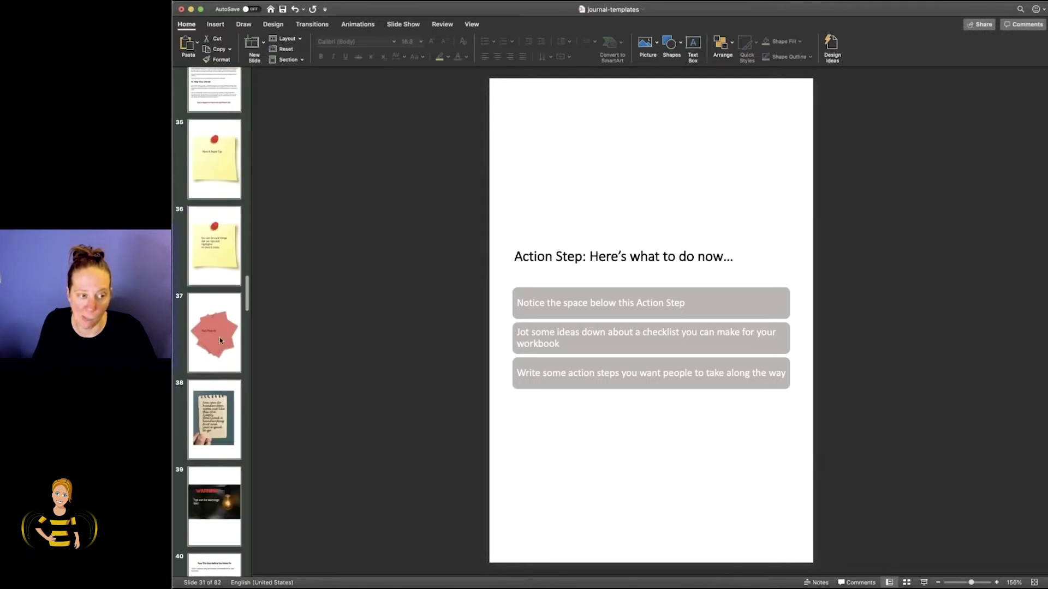
scroll(220, 340, down, 8)
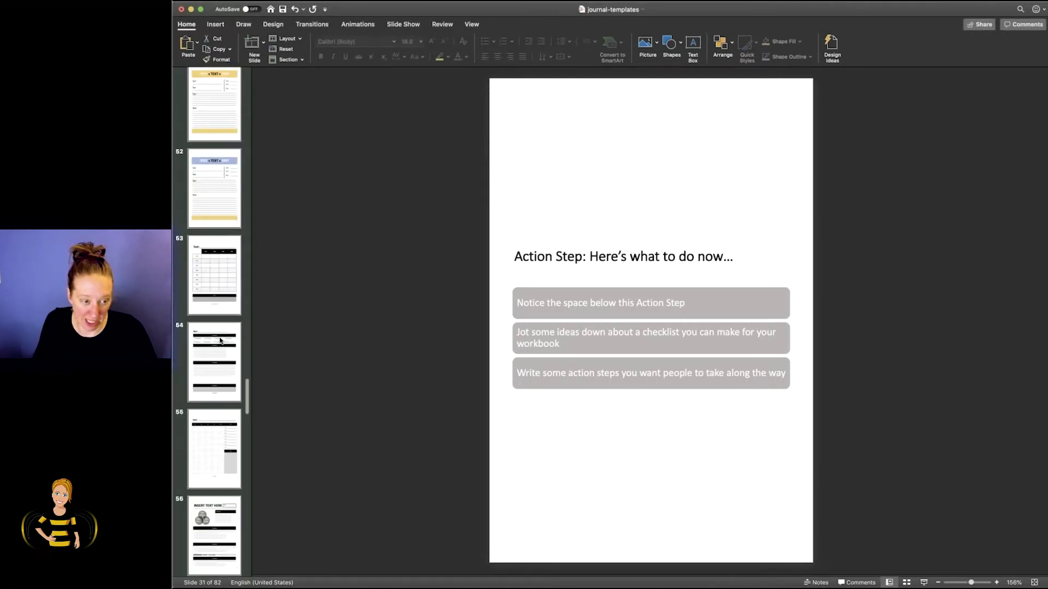
scroll(220, 340, down, 5)
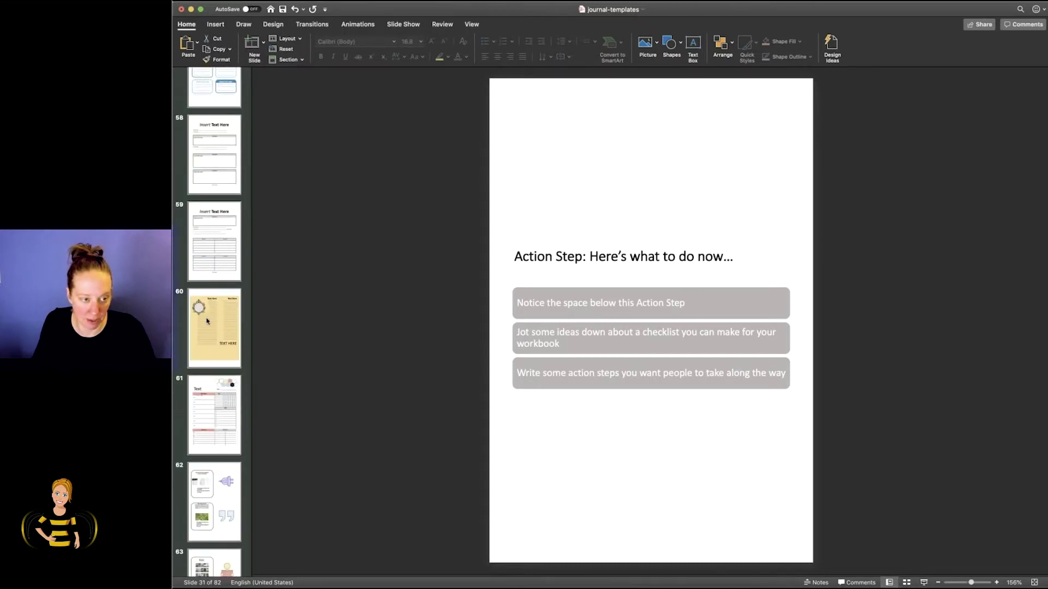
click(214, 323)
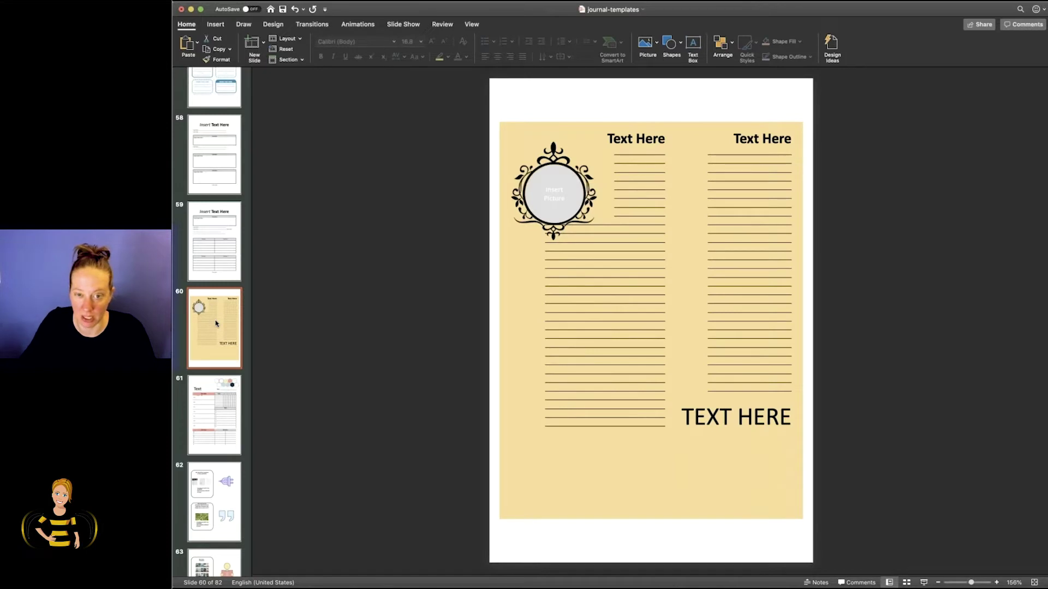
On slide 61, move the large "Text Here" title box up so it clears the table header below it.
key(Down)
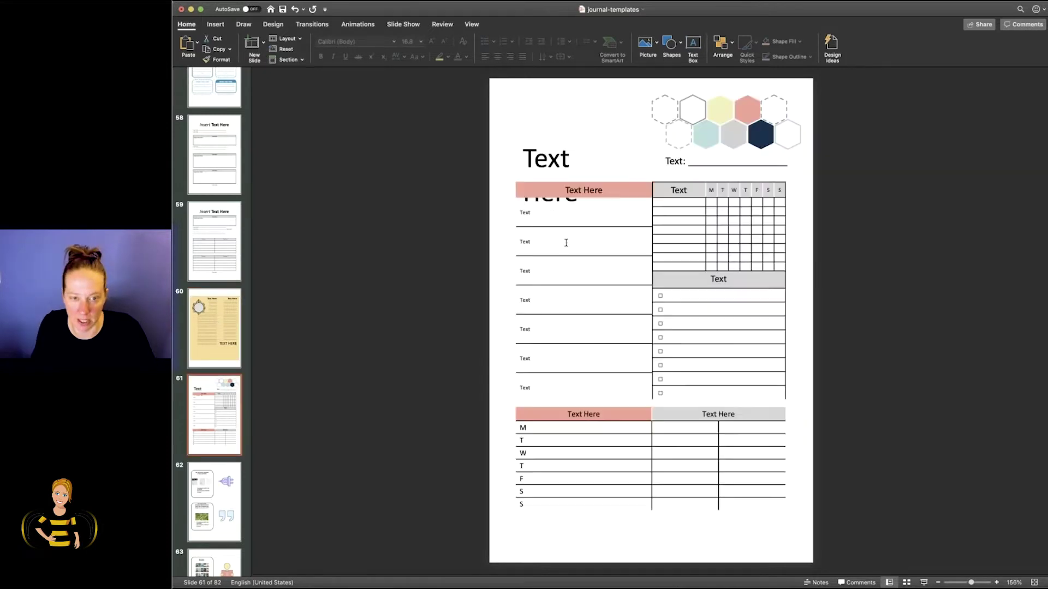
click(552, 170)
drag(534, 138, 534, 86)
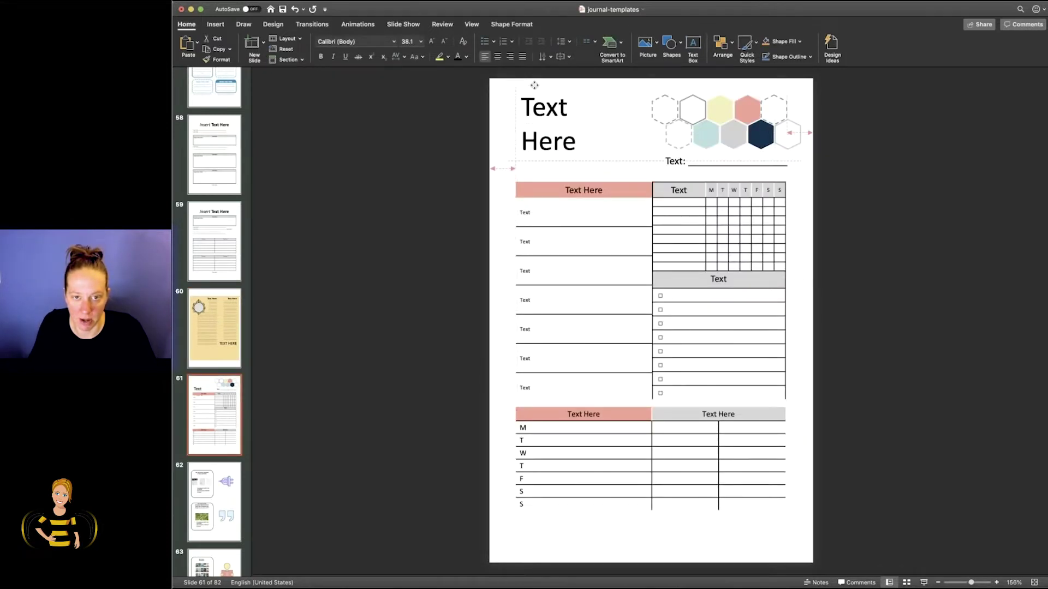
Replace the header text of the upper pink table on slide 61 with "Editable".
click(582, 190)
triple_click(581, 190)
text(Editable)
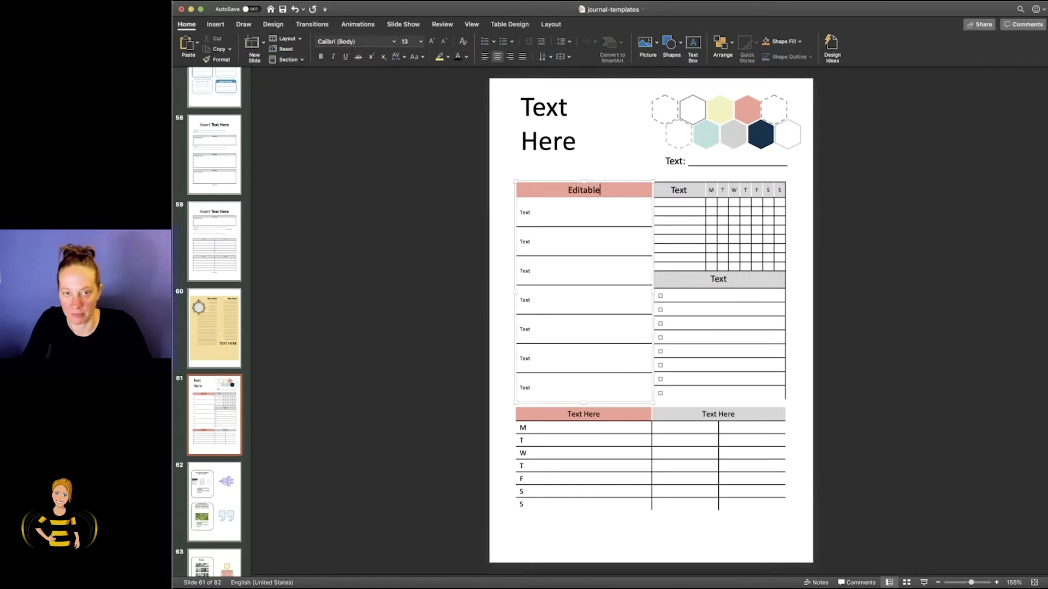
click(533, 152)
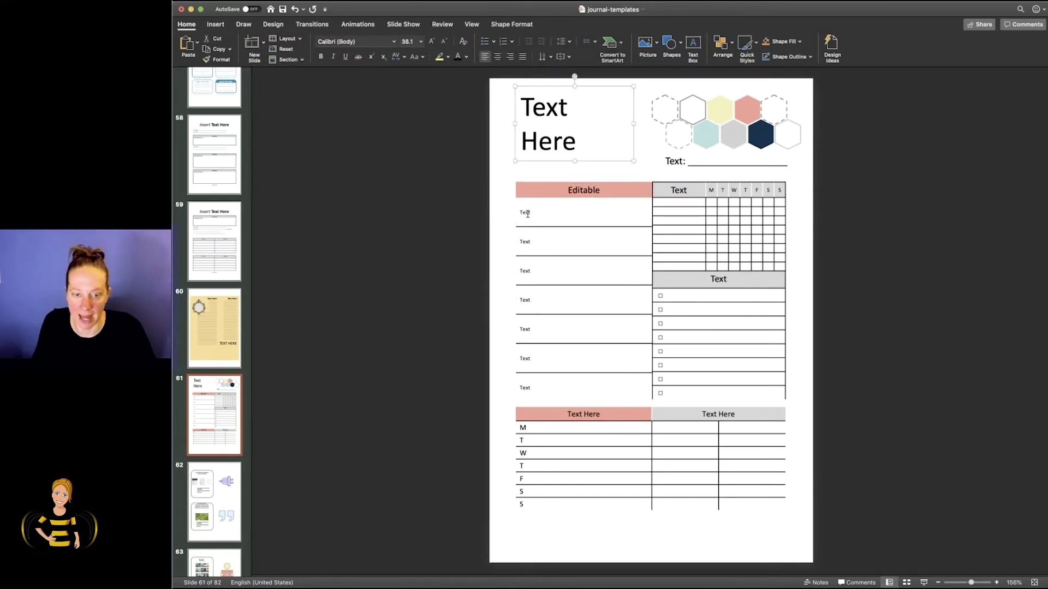
On slide 82, add three full-width underscore lines below the existing ruled lines and move their text box lower on the page.
scroll(221, 270, down, 10)
scroll(221, 270, down, 8)
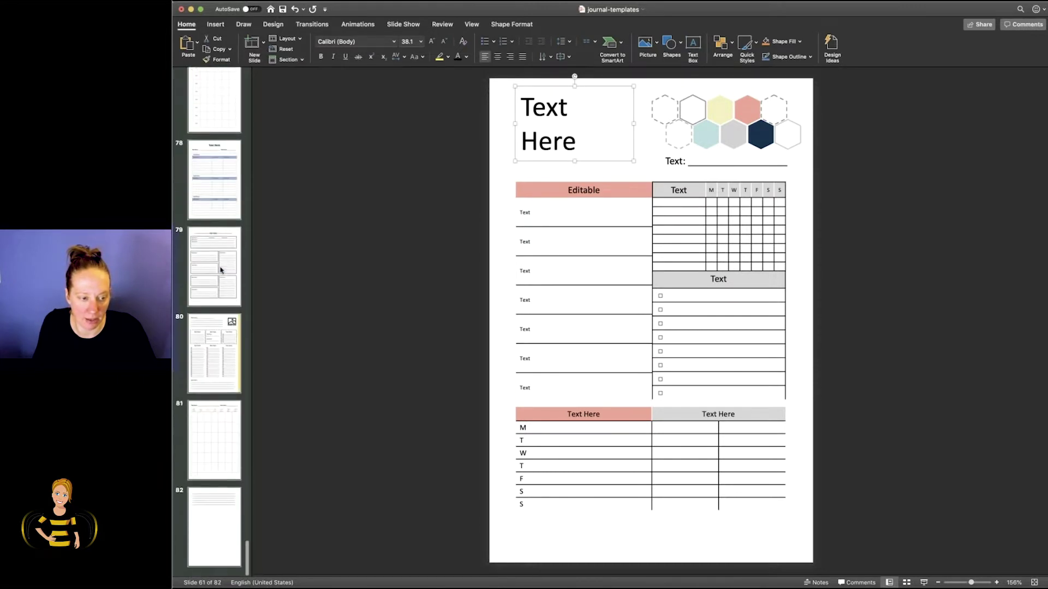
click(201, 518)
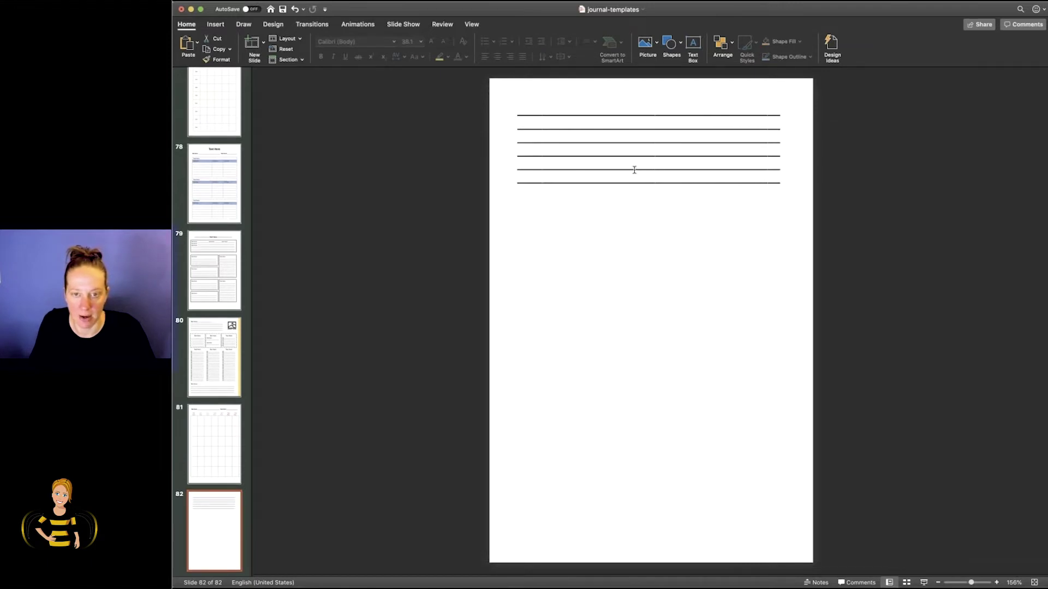
click(780, 182)
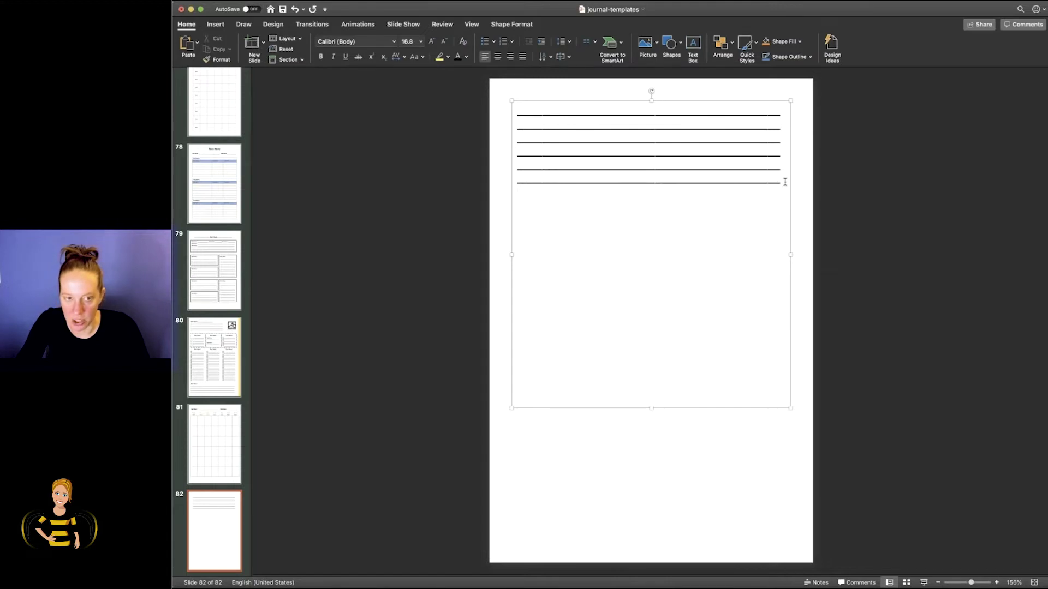
text(_____________)
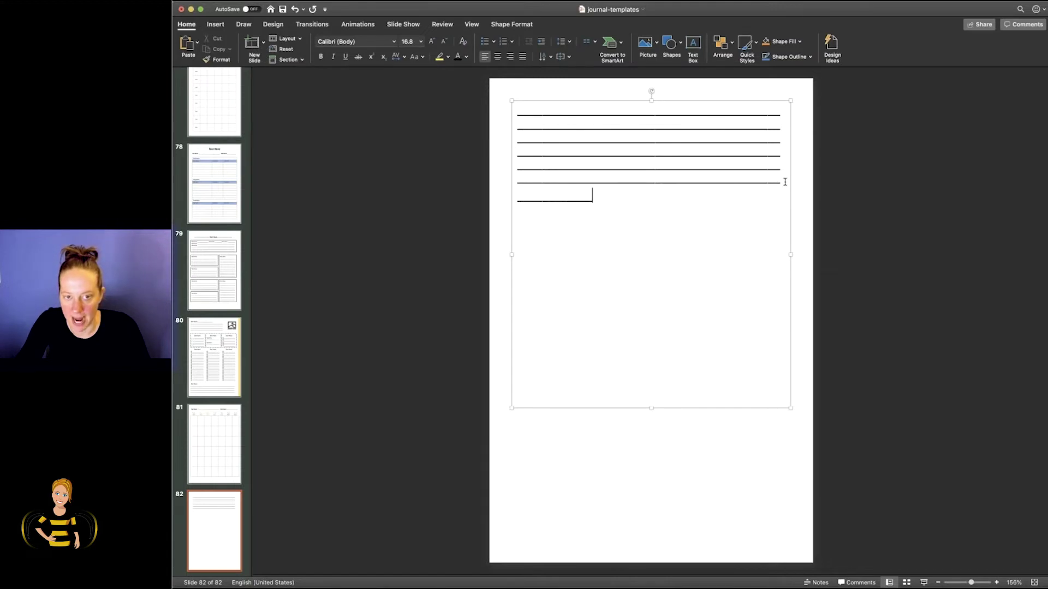
text(_________________)
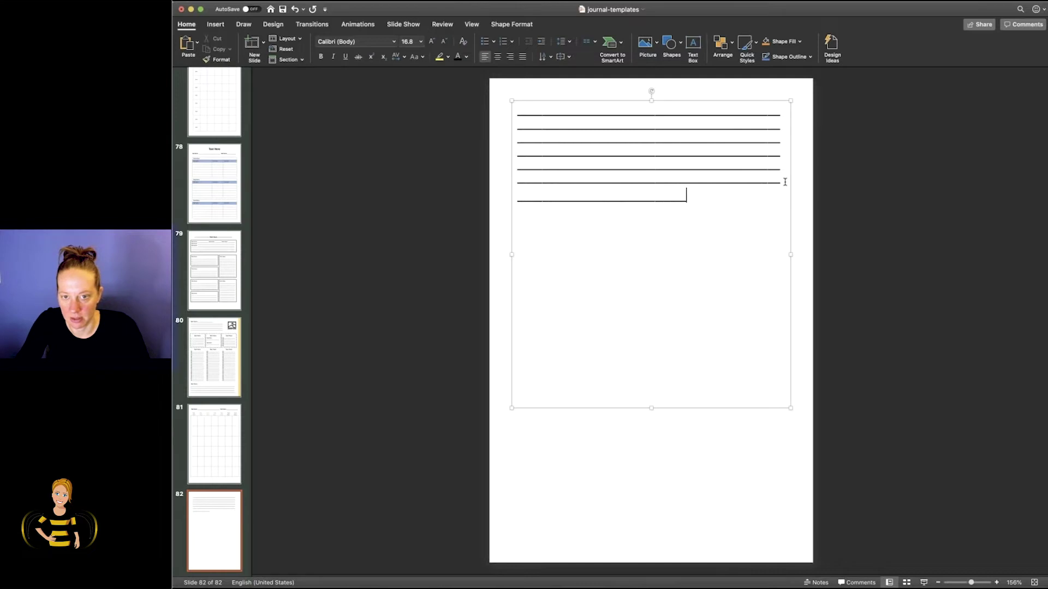
text(_______________________________)
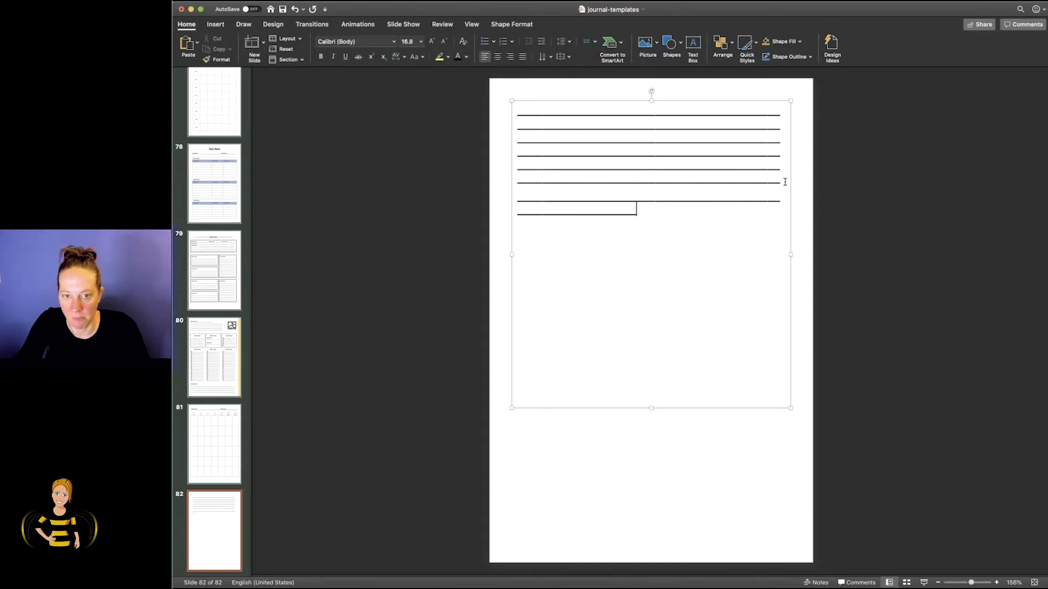
text(_____________________)
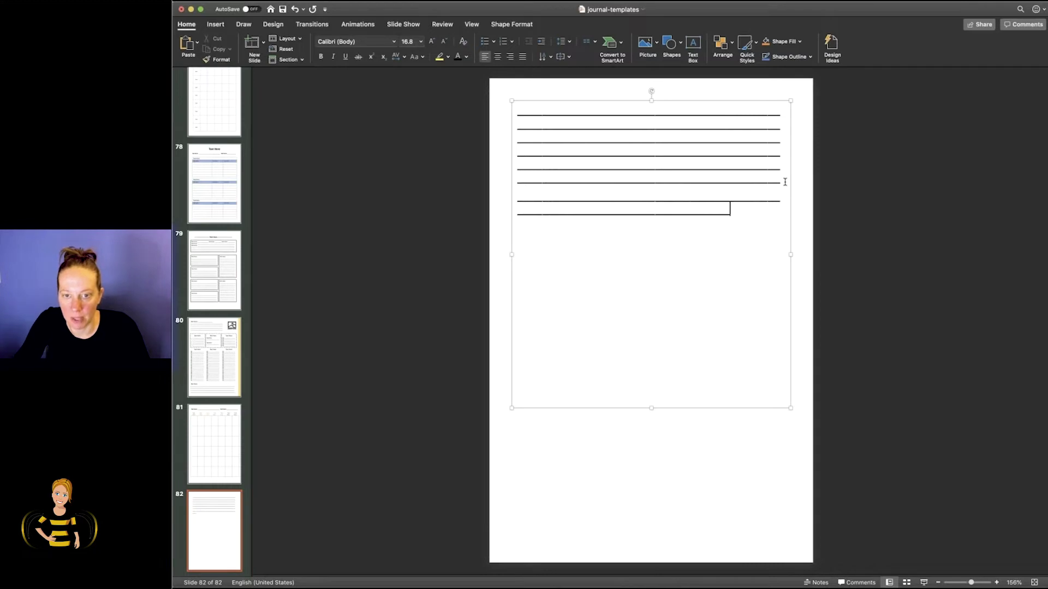
text(___________)
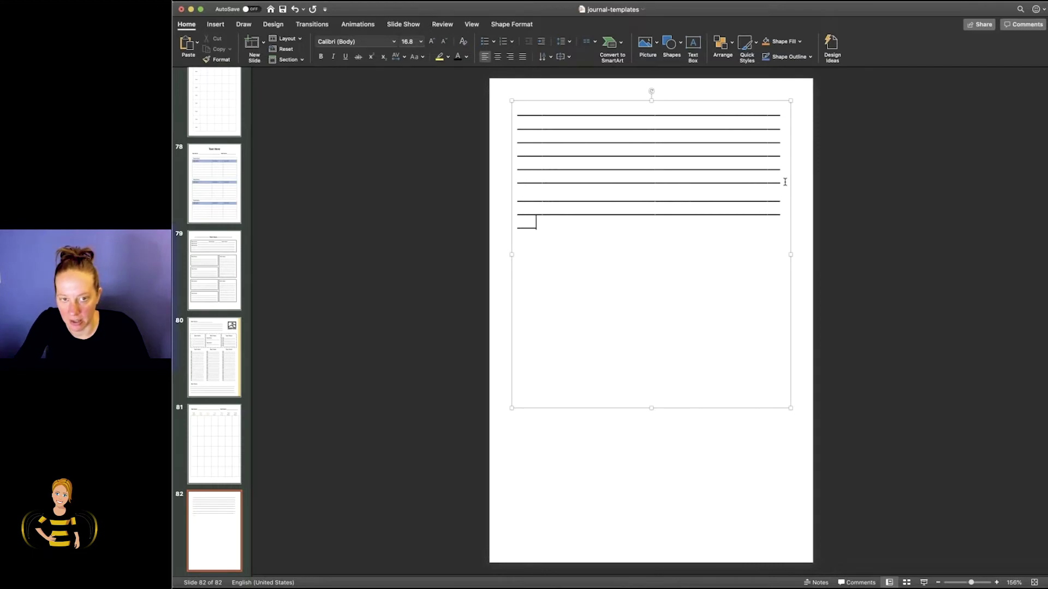
text(____________________)
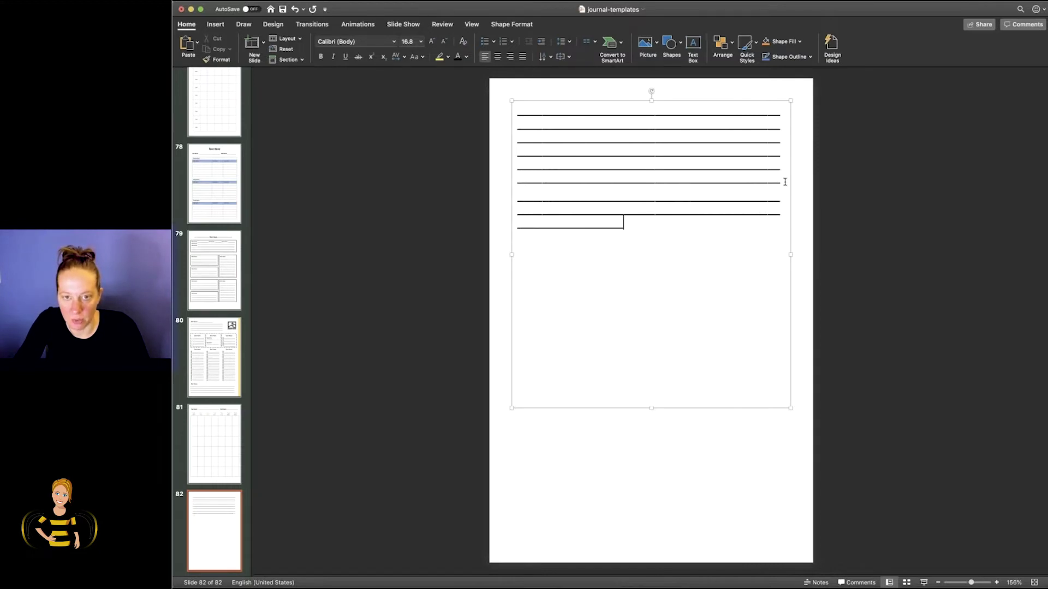
text(_________________)
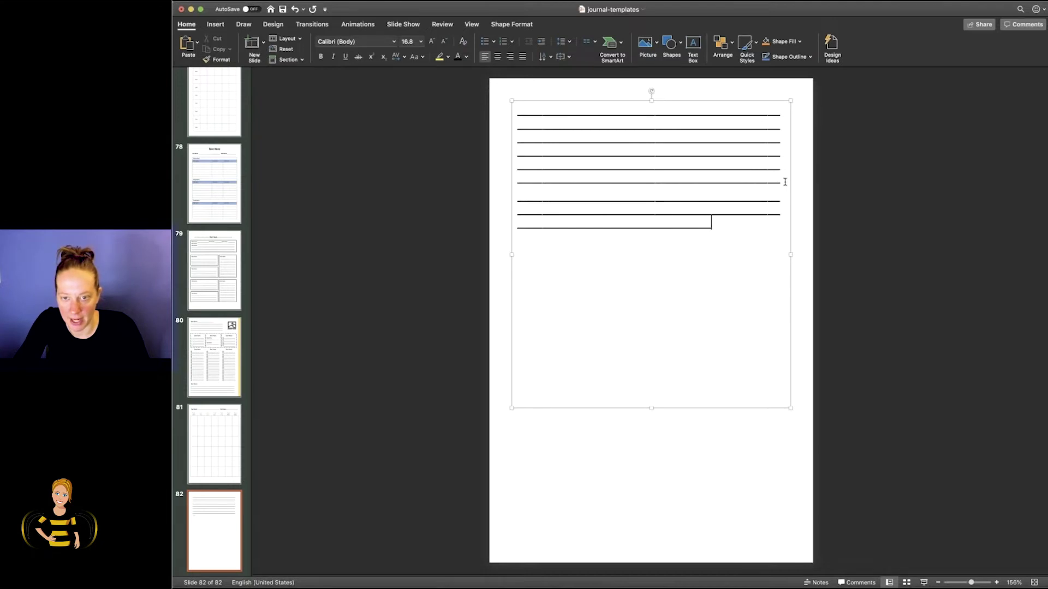
text(______________)
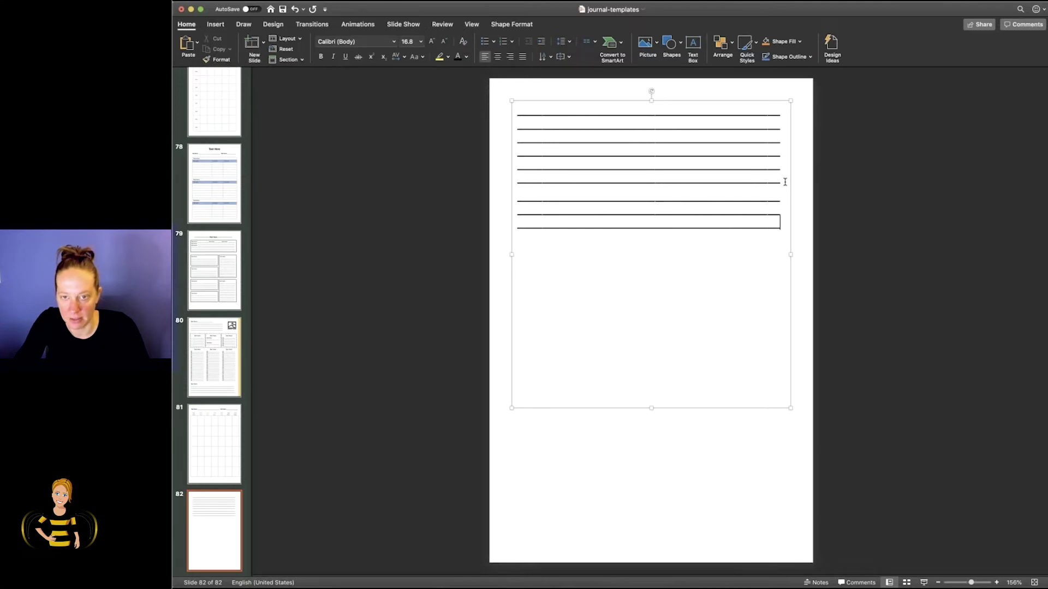
click(605, 123)
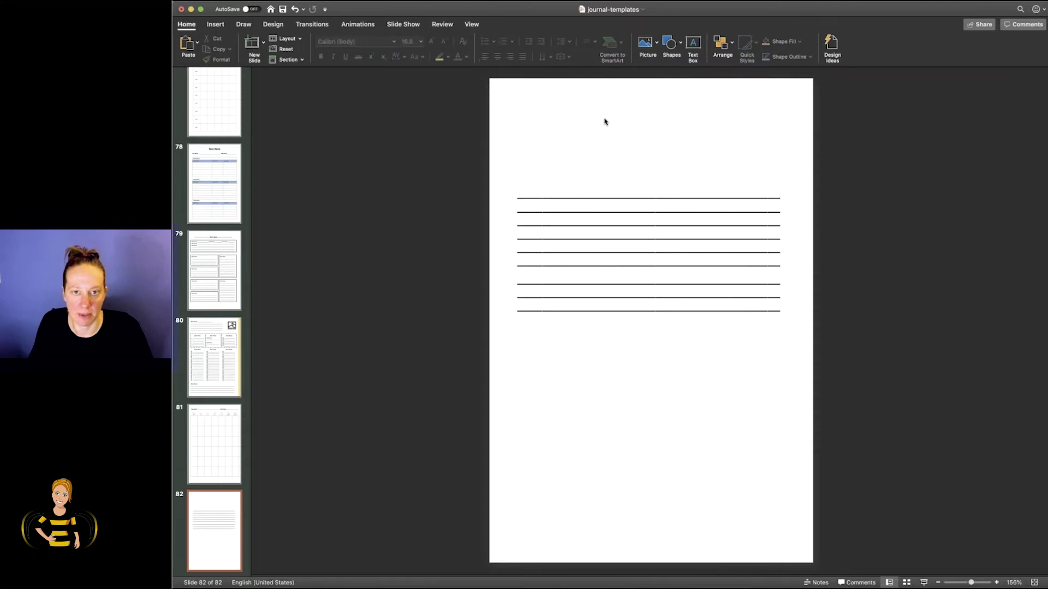
Insert a text box reading "Thought of the Day" above the ruled lines and place it centred near the page's upper edge.
click(216, 24)
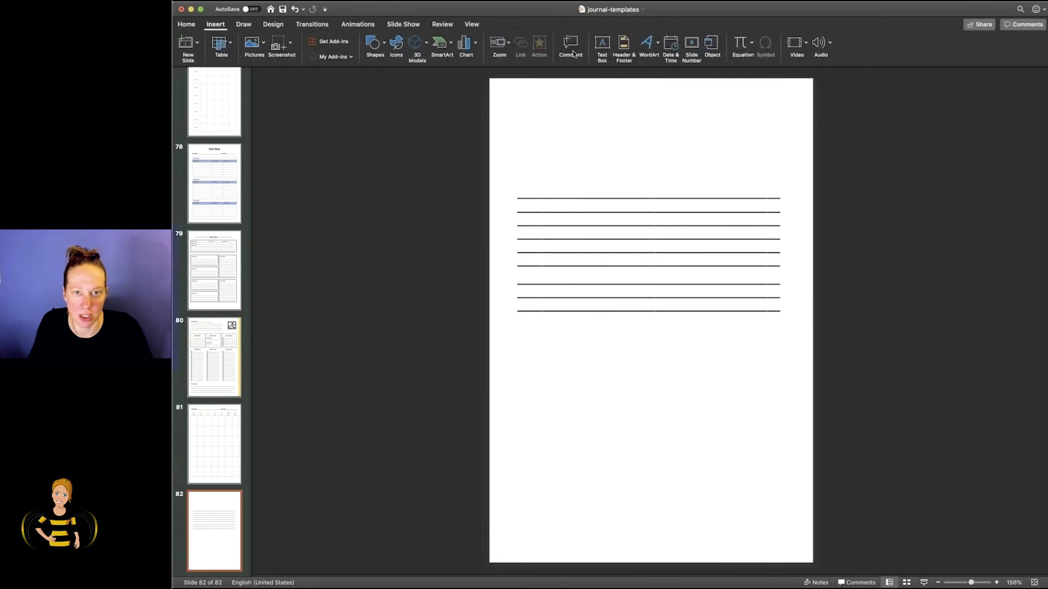
click(645, 45)
click(594, 128)
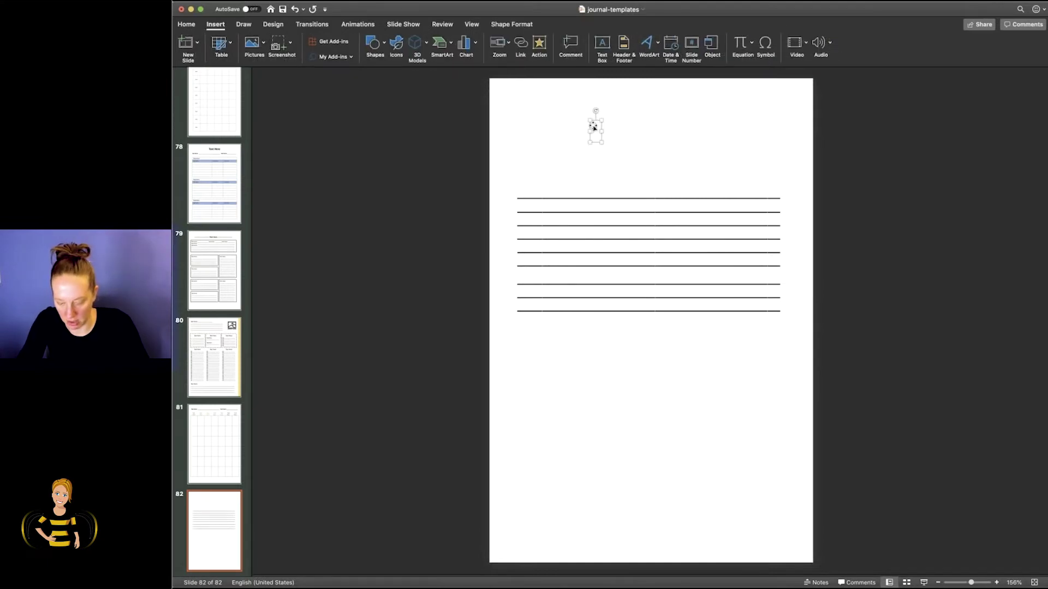
text(Thought of the d)
text(ay)
drag(636, 121, 638, 96)
Move the ruled-lines text box up to just below the "Thought of the Day" heading and deselect it.
click(644, 200)
drag(626, 187, 630, 120)
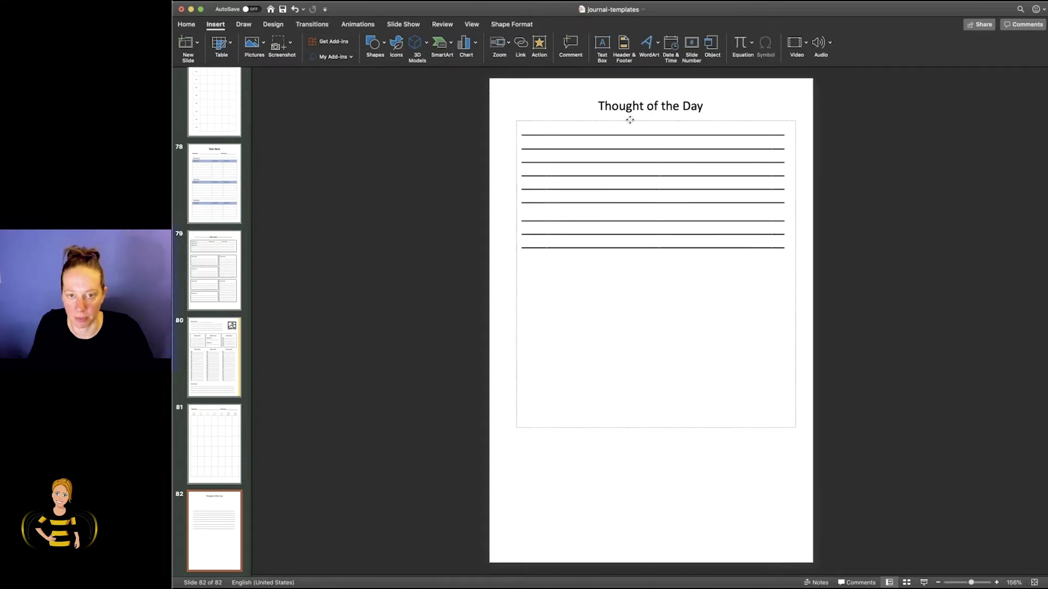
key(Escape)
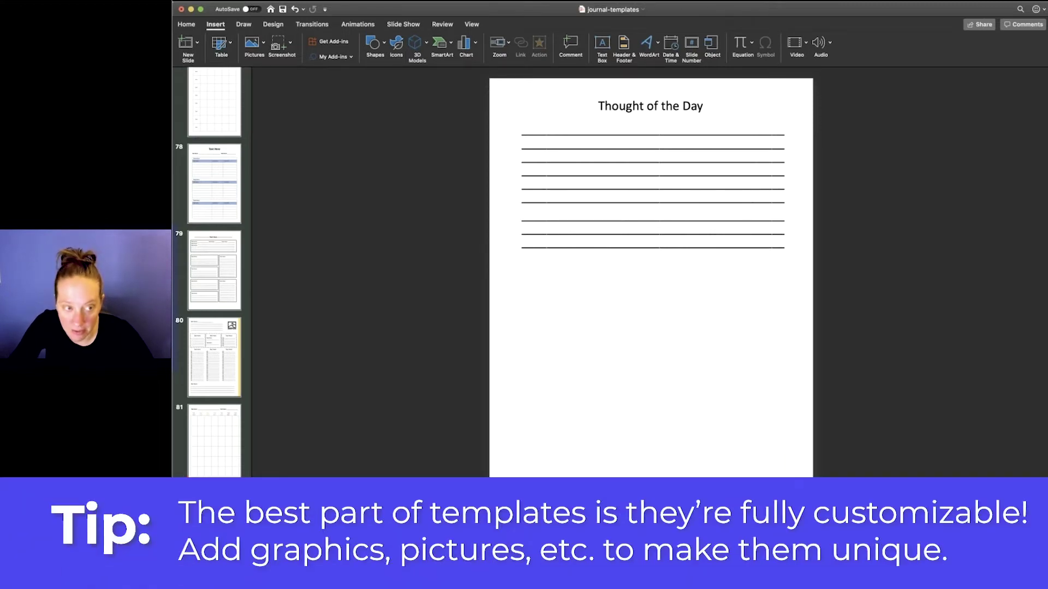
View the table template on slide 78 and the boxed notes template on slide 79.
click(212, 194)
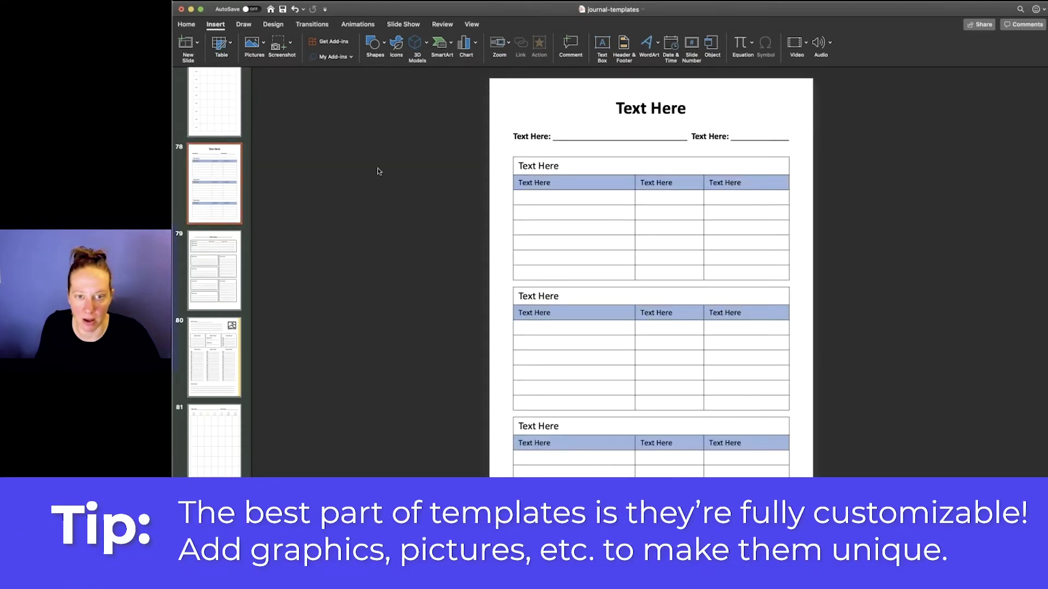
click(559, 199)
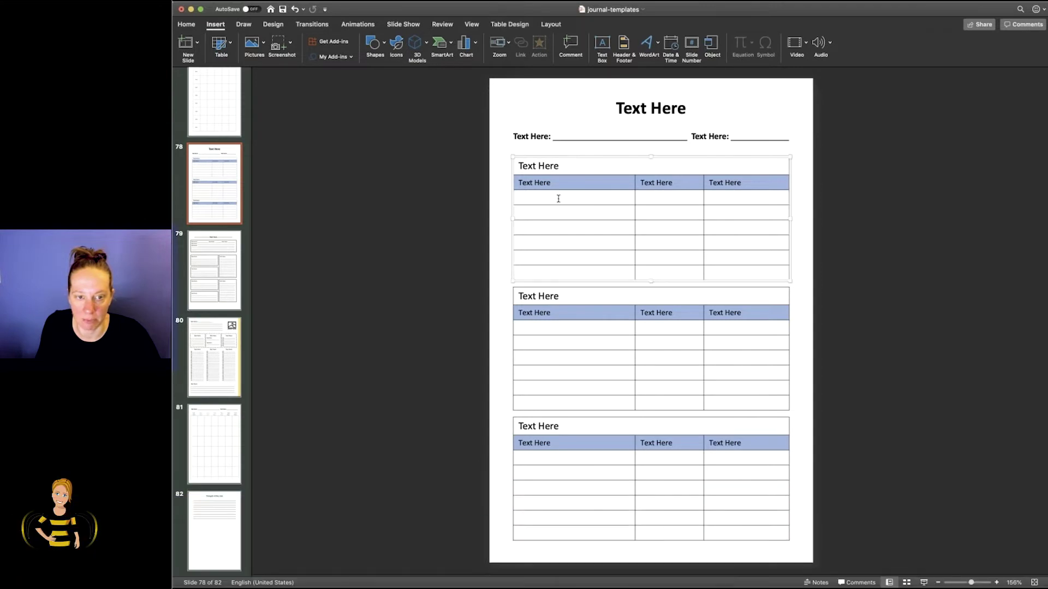
click(197, 262)
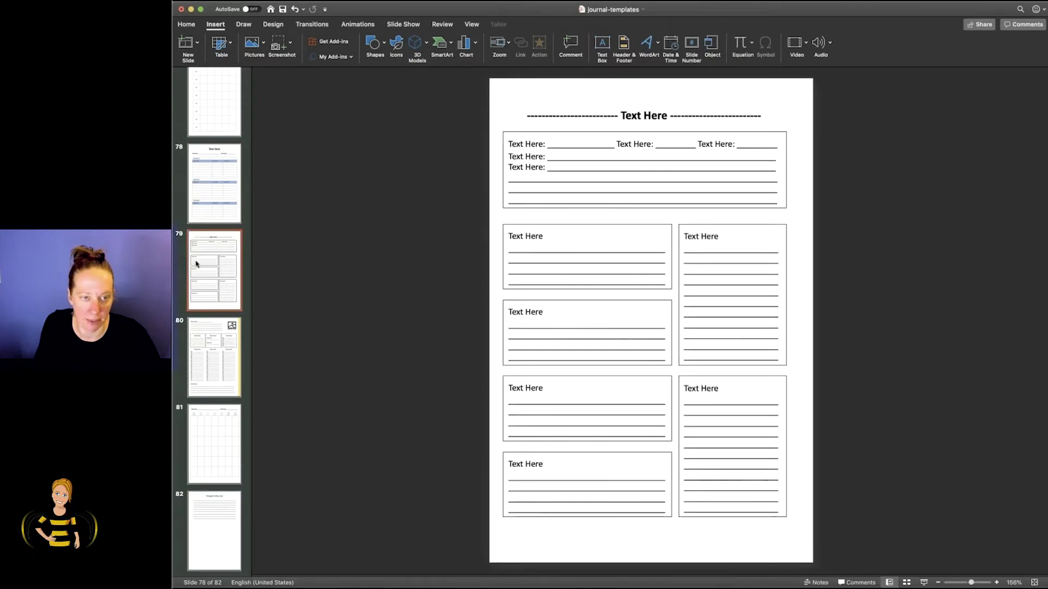
Copy the bordered box with the "Text Here" fields from slide 79 to slide 82 and place it just below the ruled lines.
click(524, 132)
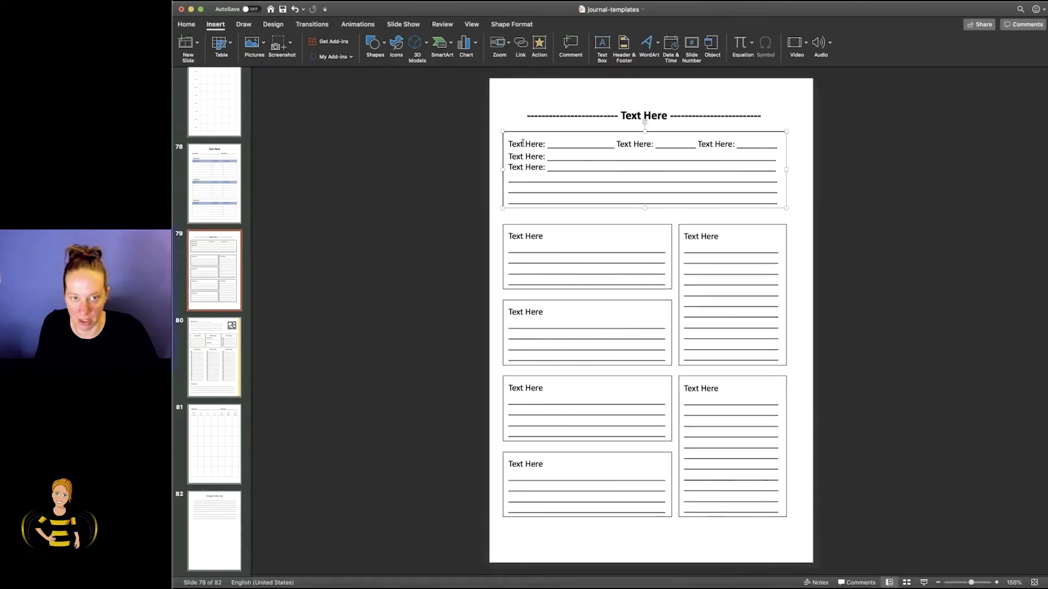
scroll(206, 525, down, 2)
click(207, 525)
key(super+v)
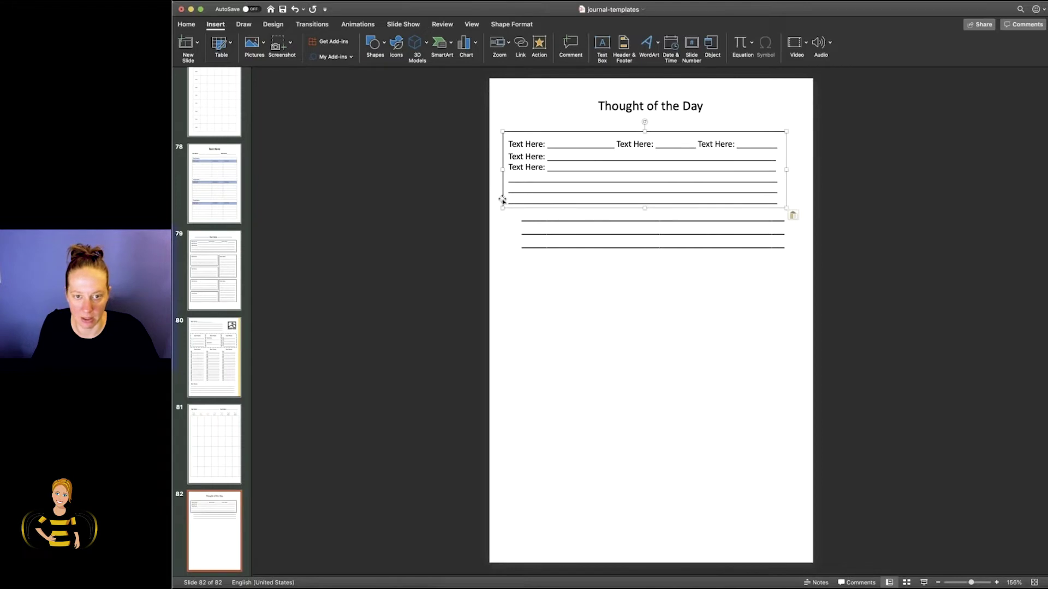
drag(503, 201, 512, 334)
click(498, 309)
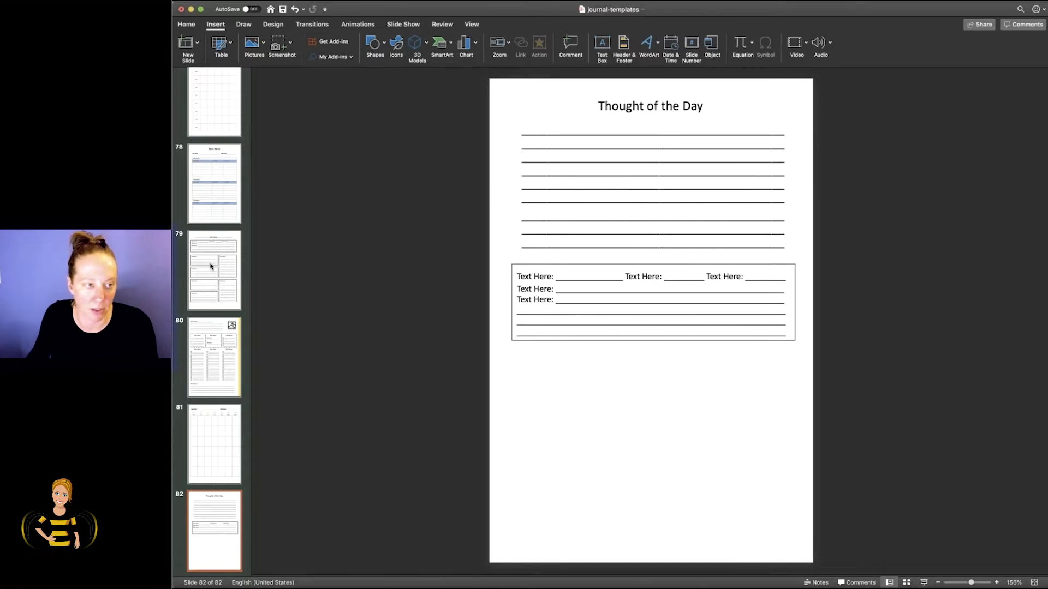
Draw an oval about 1.27" wide and 1.18" high, centre it below the bordered text box, and fill it with orange.
scroll(210, 265, up, 4)
scroll(211, 266, up, 2)
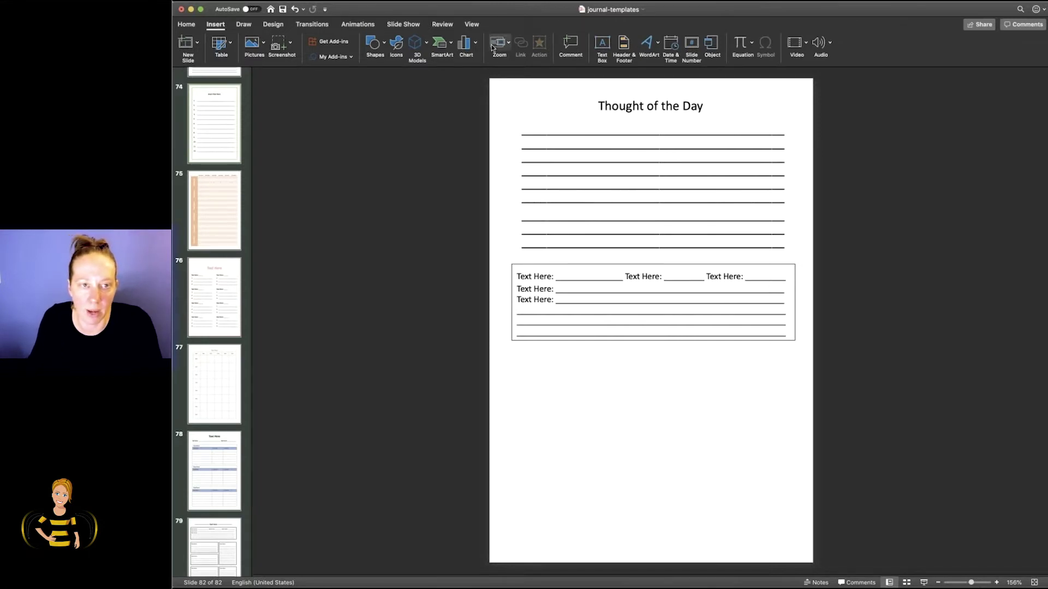
click(374, 45)
click(439, 78)
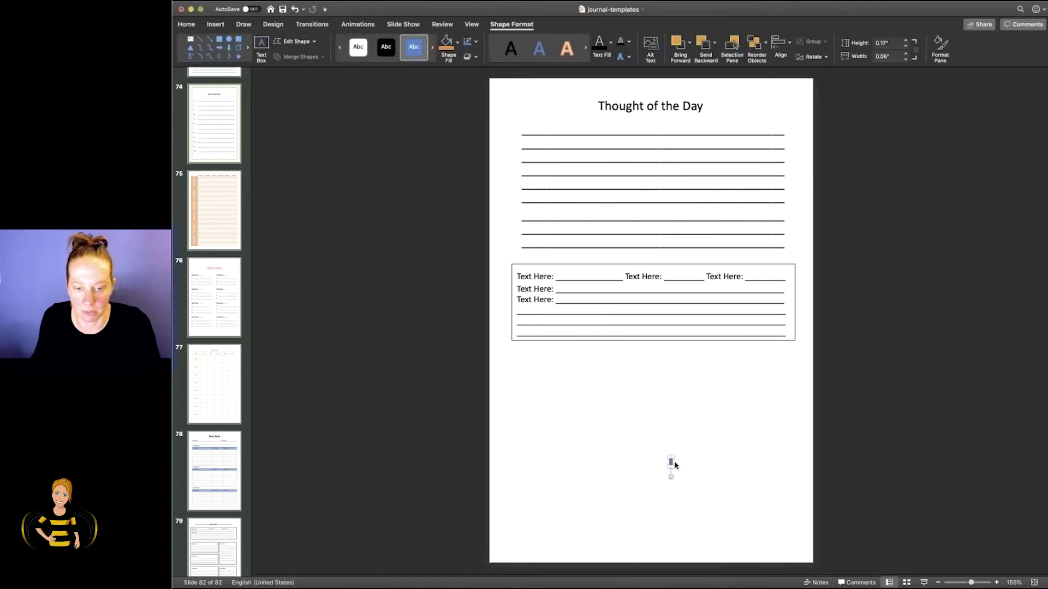
mouse_move(670, 464)
mouse_down()
mouse_move(754, 510)
mouse_move(819, 509)
mouse_move(542, 384)
mouse_move(466, 369)
mouse_move(580, 332)
mouse_move(677, 409)
mouse_move(672, 397)
mouse_up()
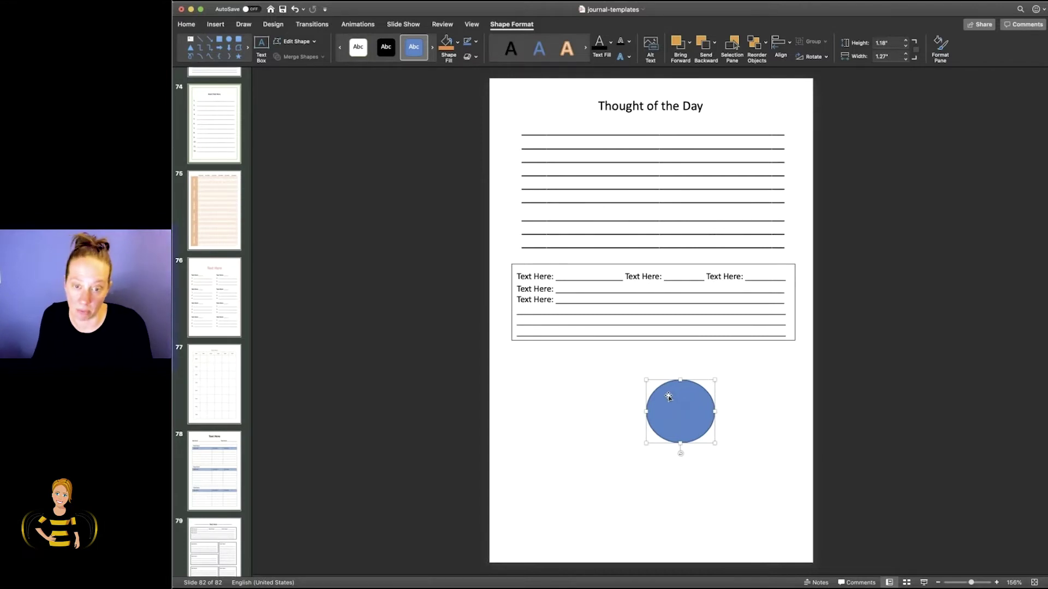
drag(668, 397, 629, 385)
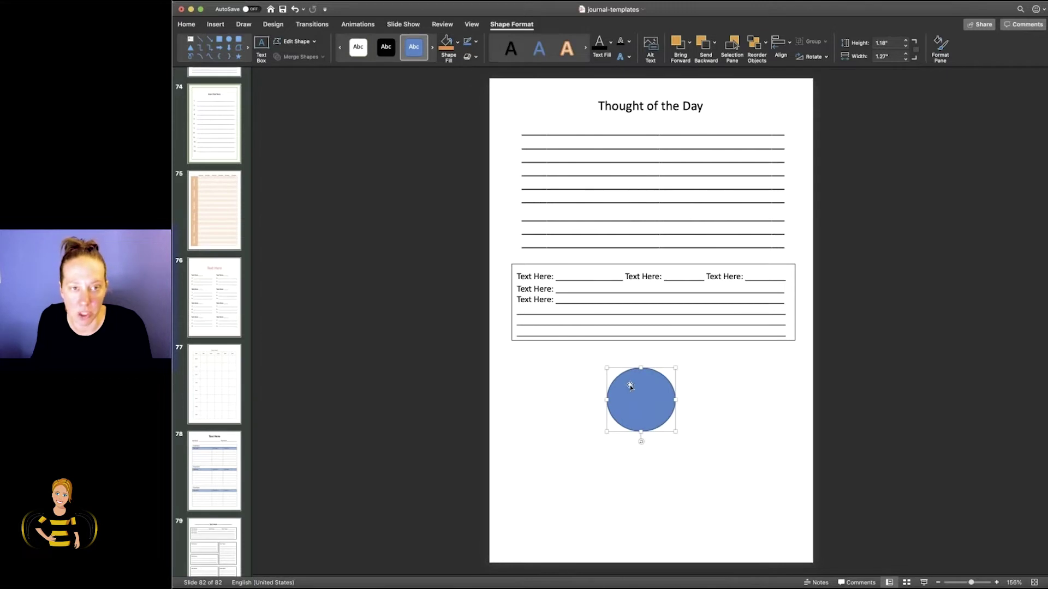
click(447, 48)
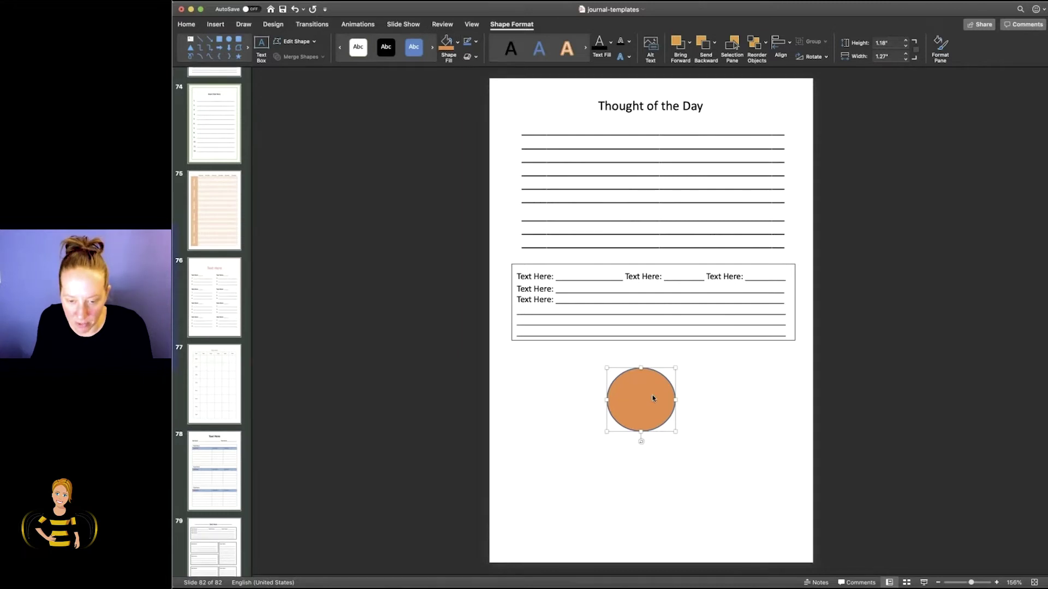
click(748, 404)
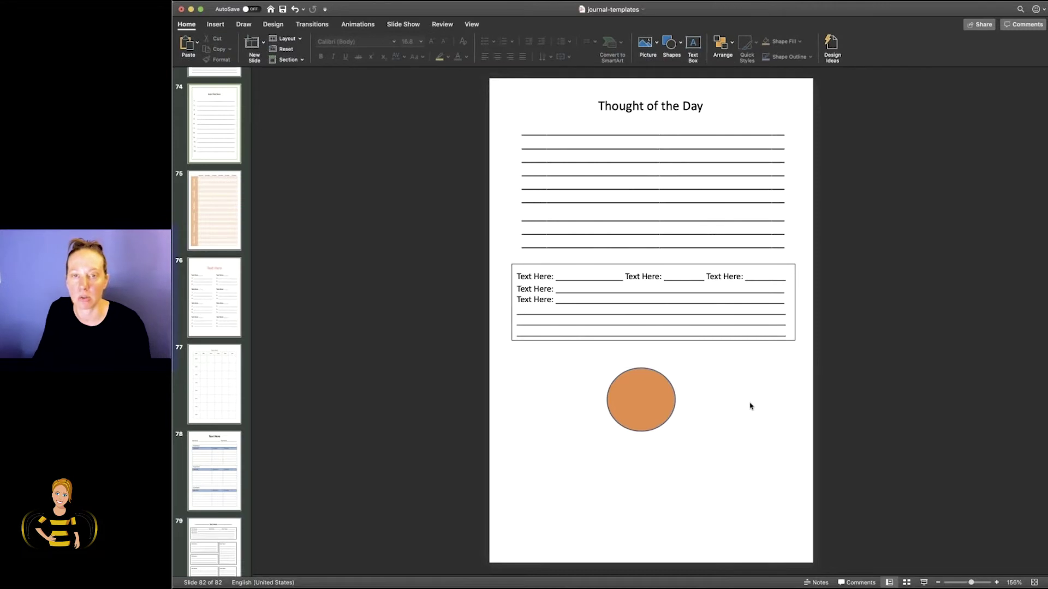
Browse the suggested slide designs and apply the blue-and-white layout with the skeleton figure and left-aligned title to slide 82.
click(830, 47)
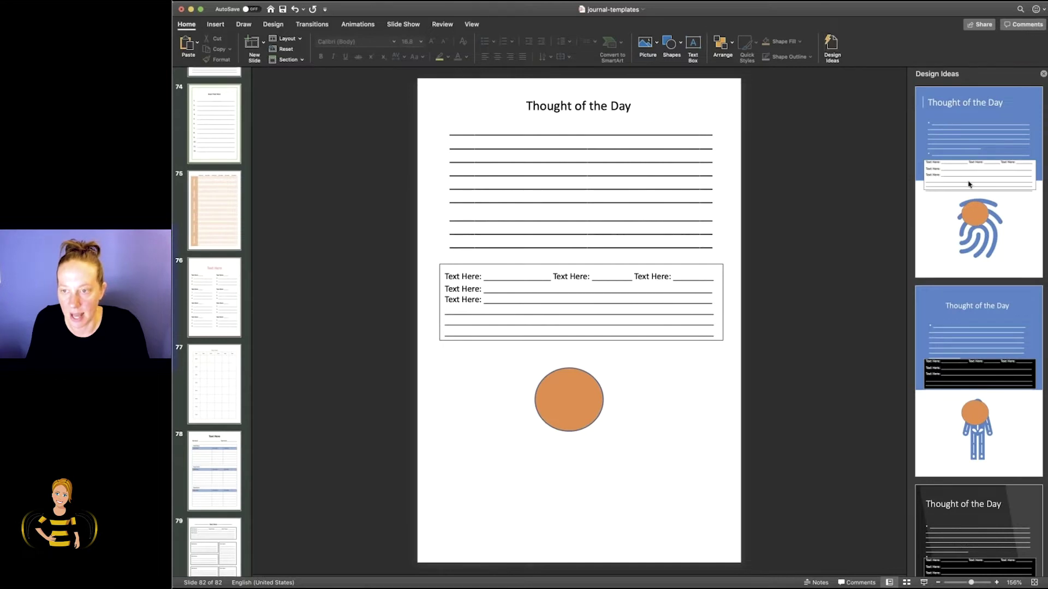
scroll(969, 183, down, 3)
scroll(969, 185, down, 4)
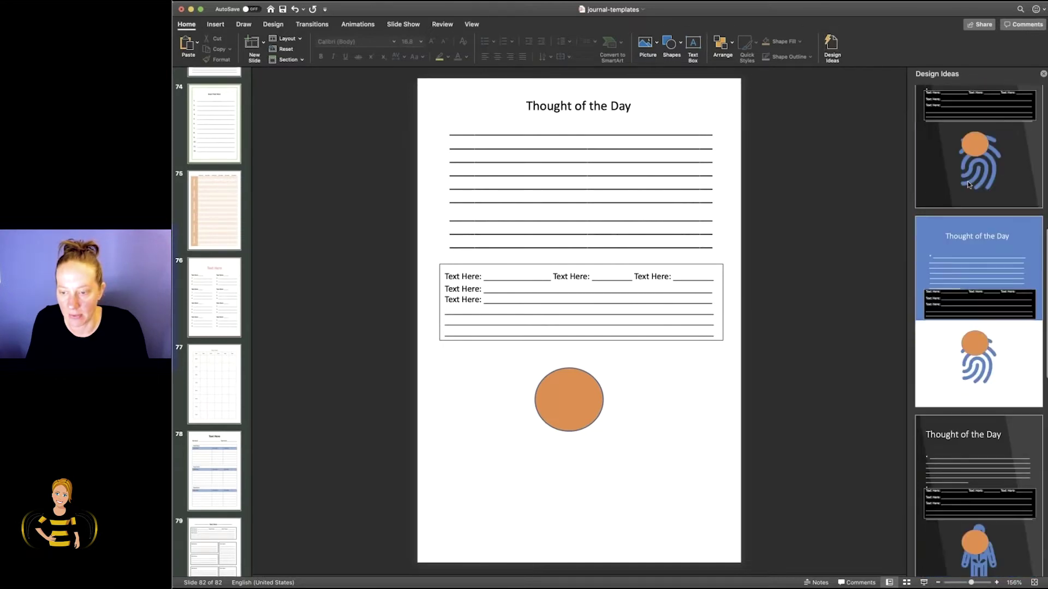
scroll(968, 185, down, 5)
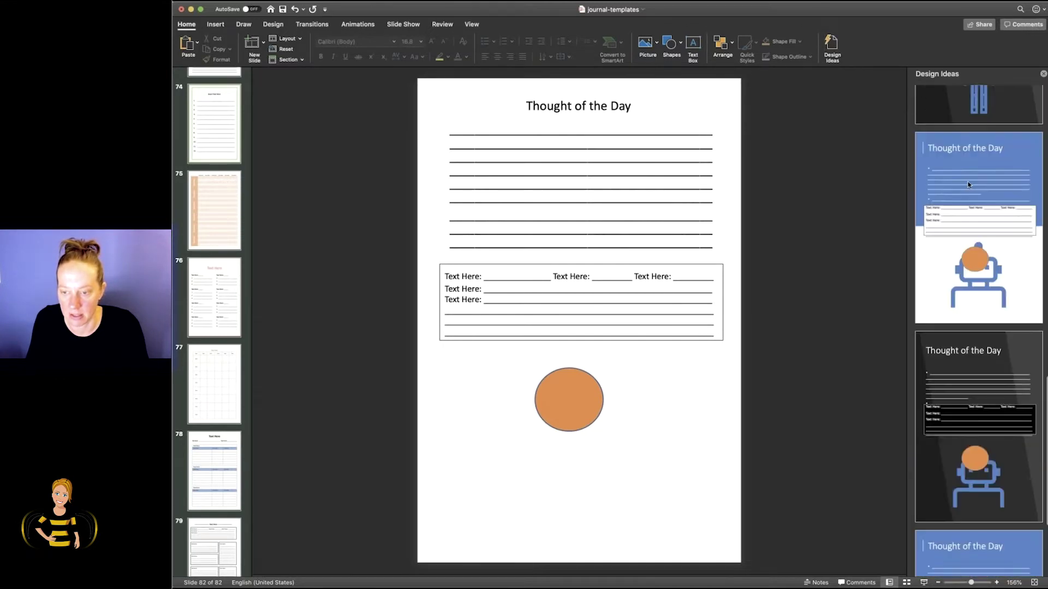
scroll(968, 184, up, 3)
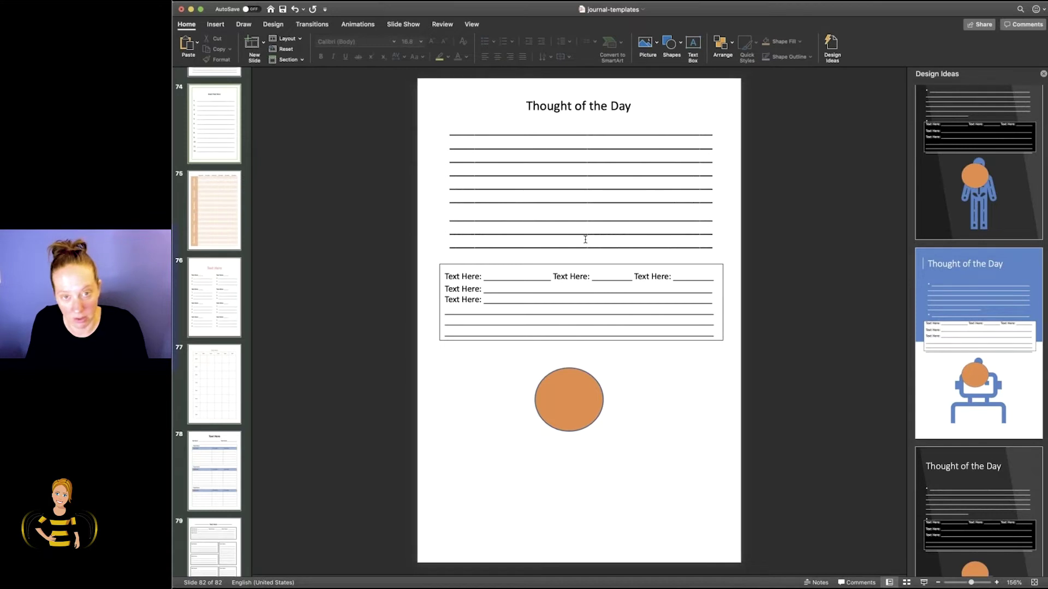
scroll(969, 304, down, 10)
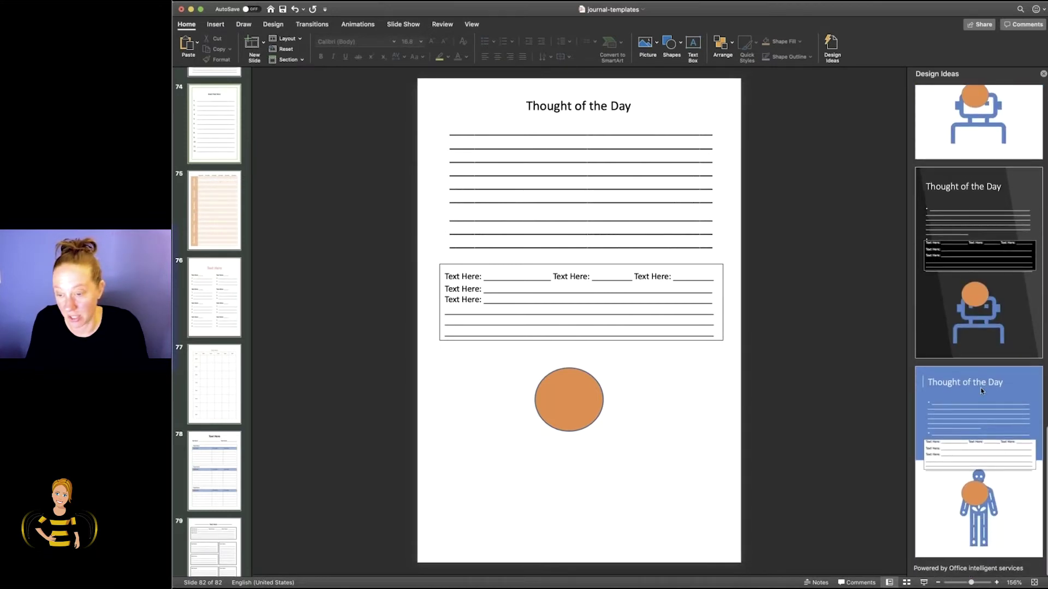
click(982, 389)
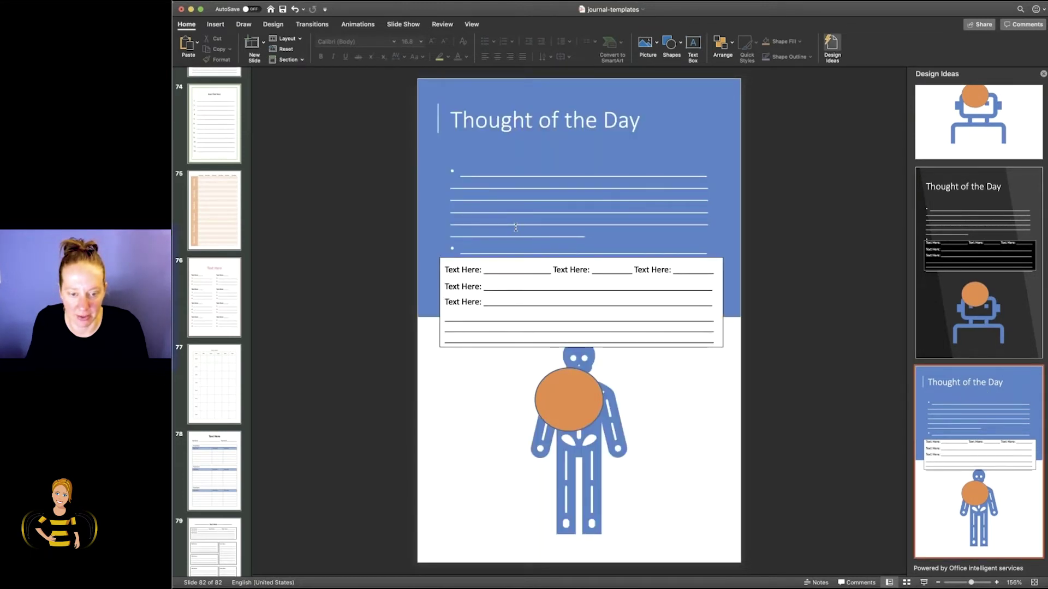
Move the skeleton to the right half of the white area and place the orange circle beside it on the left, enlarged.
drag(613, 468, 713, 482)
drag(535, 402, 446, 435)
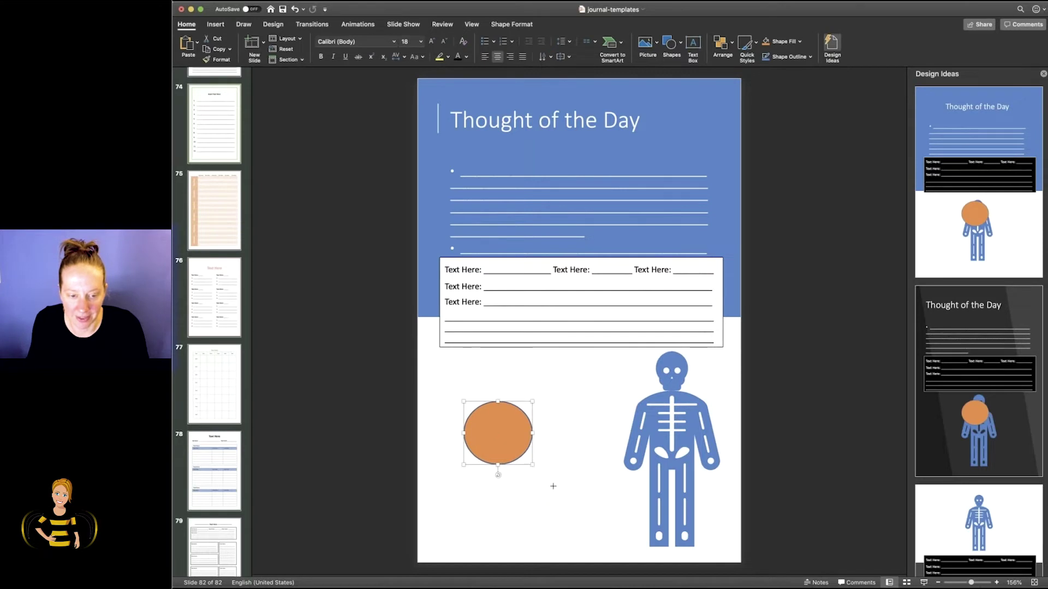
drag(553, 486, 578, 523)
drag(519, 440, 516, 422)
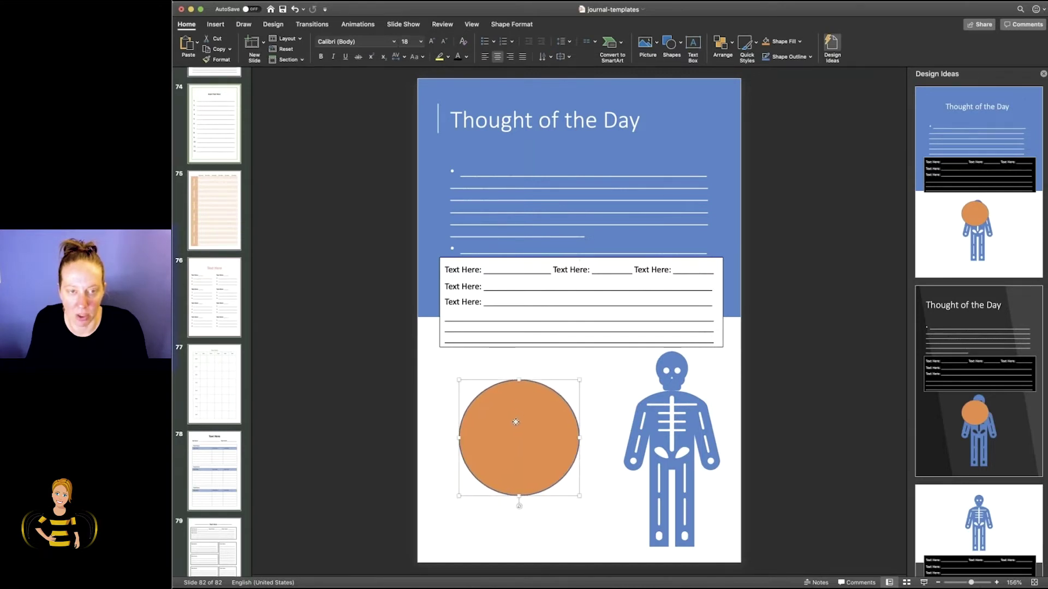